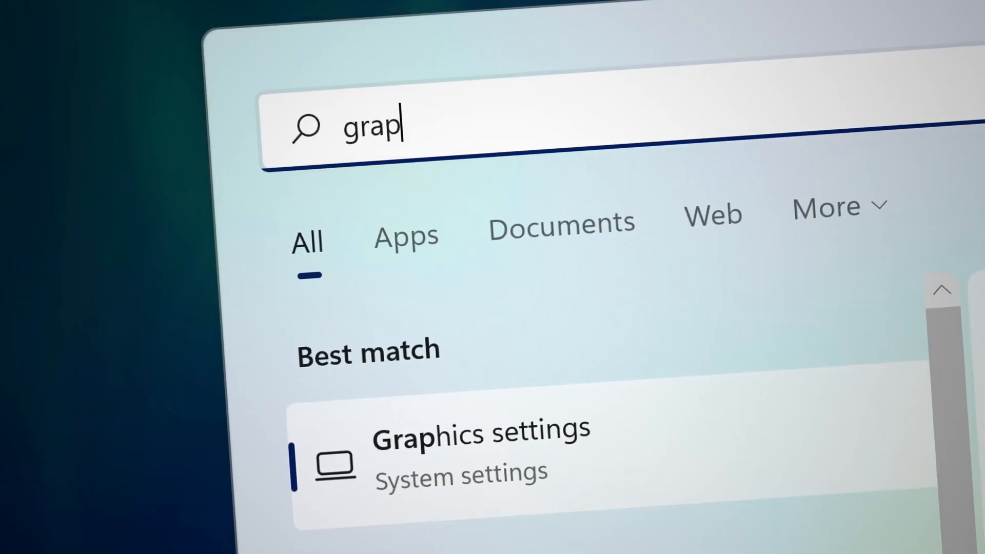
- Reach the Graphics settings page listing apps with custom graphics preferences
left_click(395, 493)
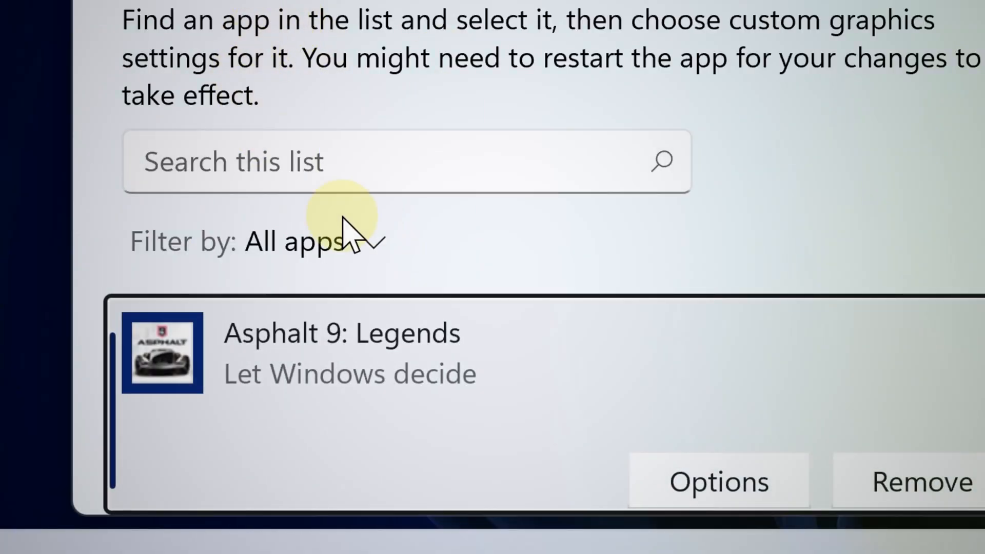
- Choose Desktop app as the type of app to add to the graphics list
left_click(685, 479)
left_click(225, 98)
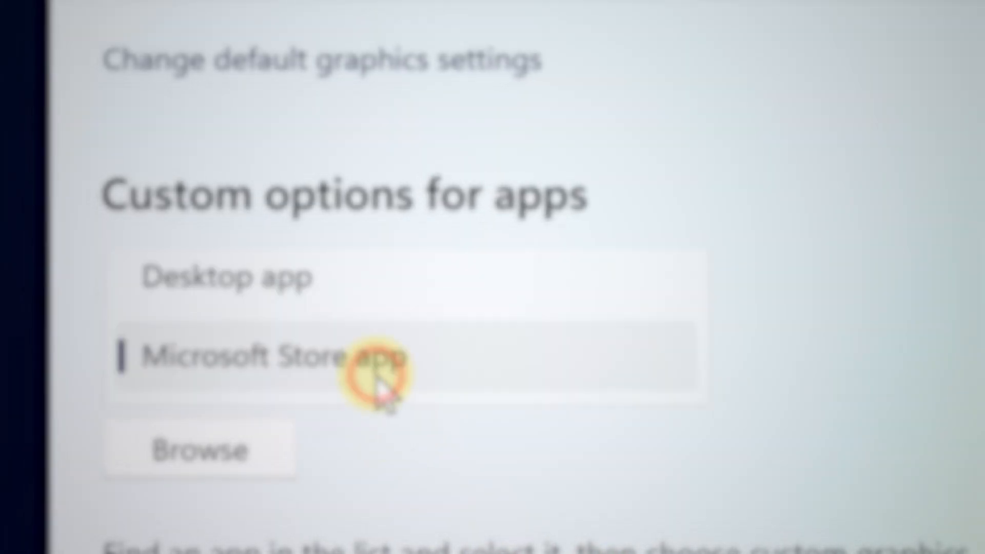
left_click(254, 304)
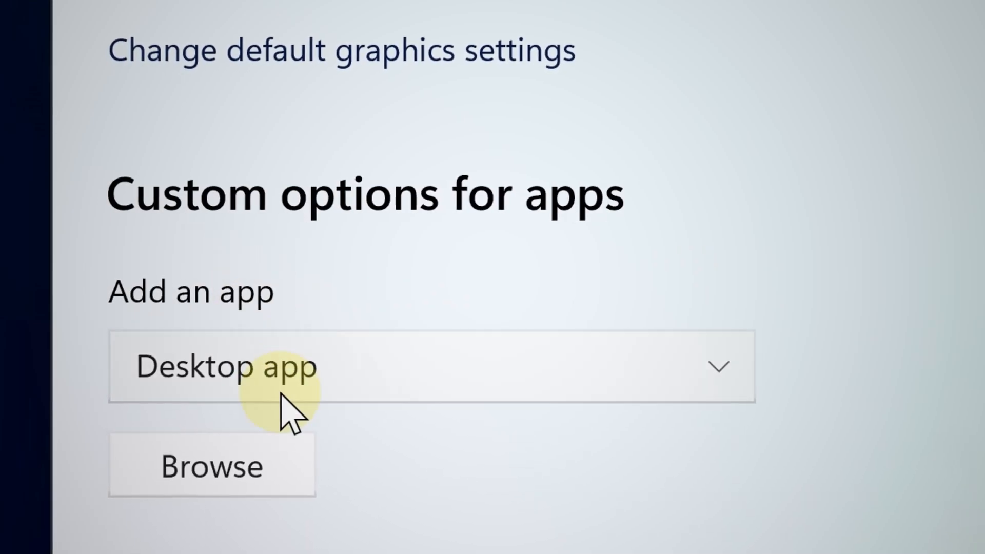
- Browse from This PC into Local Disk (C:) to look for the program file
left_click(284, 500)
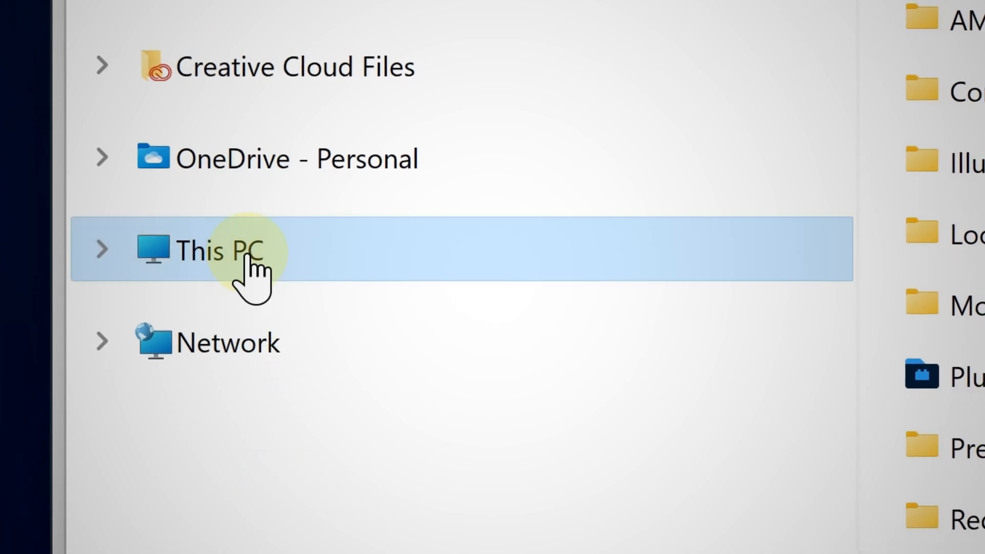
left_click(208, 223)
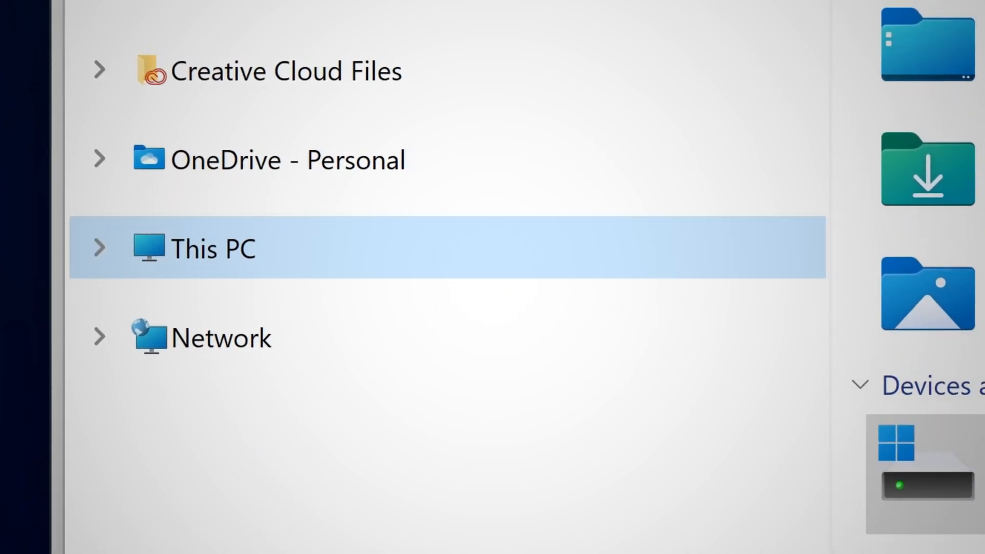
left_click(897, 488)
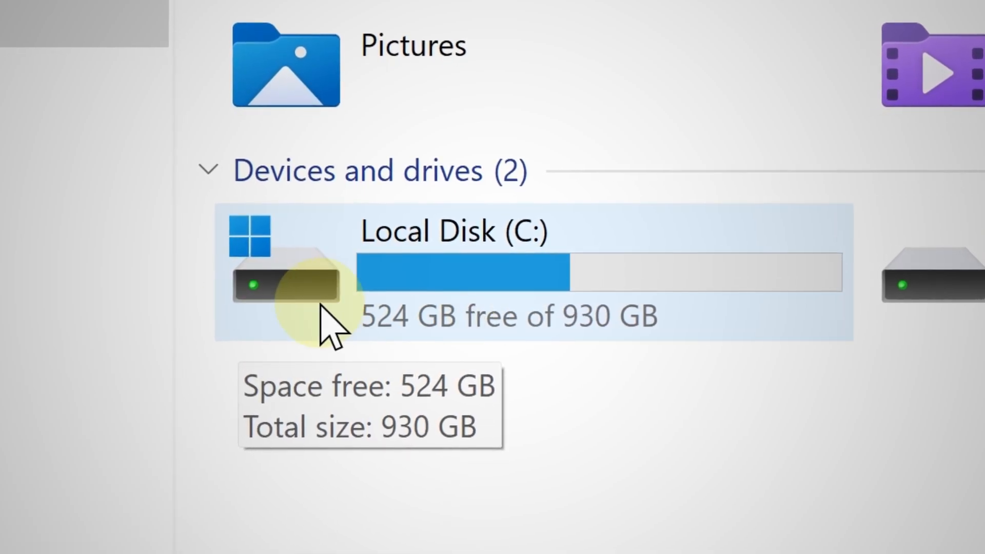
left_click(350, 308)
double_click(350, 307)
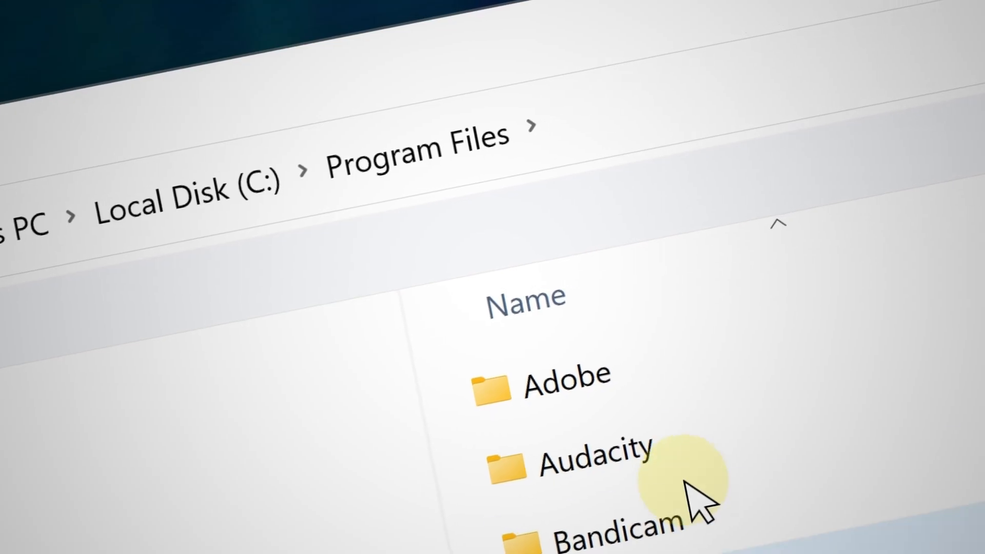
- Go through Program Files into Adobe and select Adobe Premiere Pro 2022
double_click(556, 387)
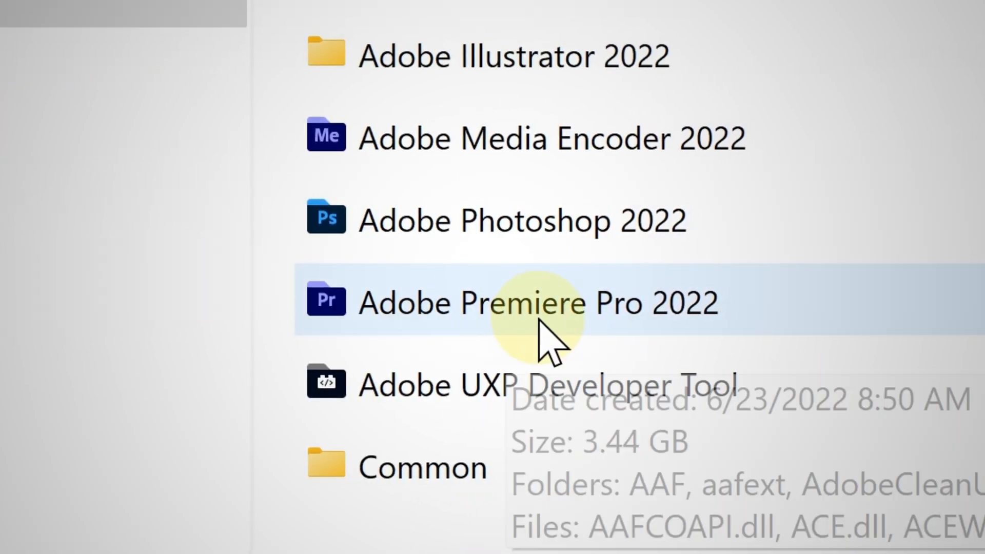
left_click(500, 324)
- Add Premiere Pro 2022 to the list and save its preference as High performance
left_click(737, 202)
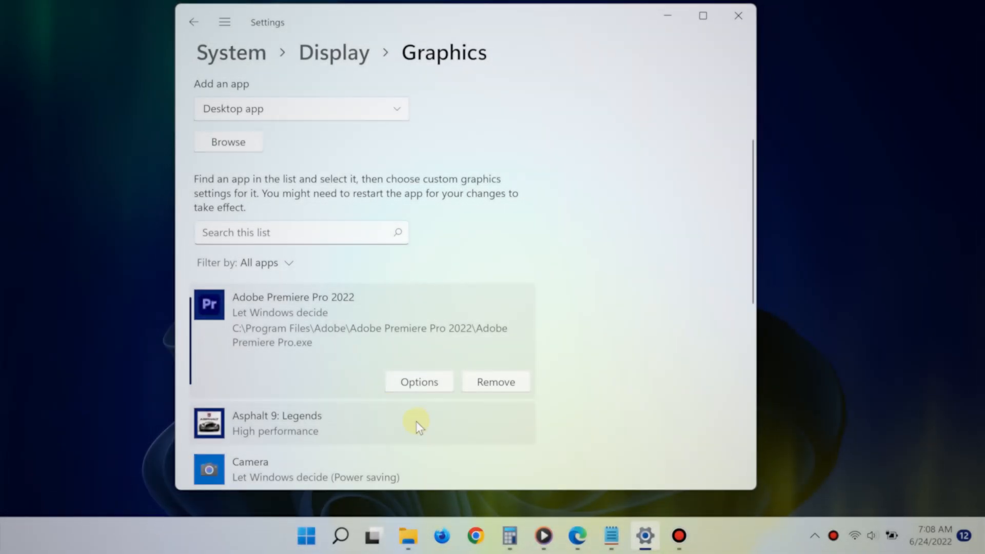
left_click(419, 382)
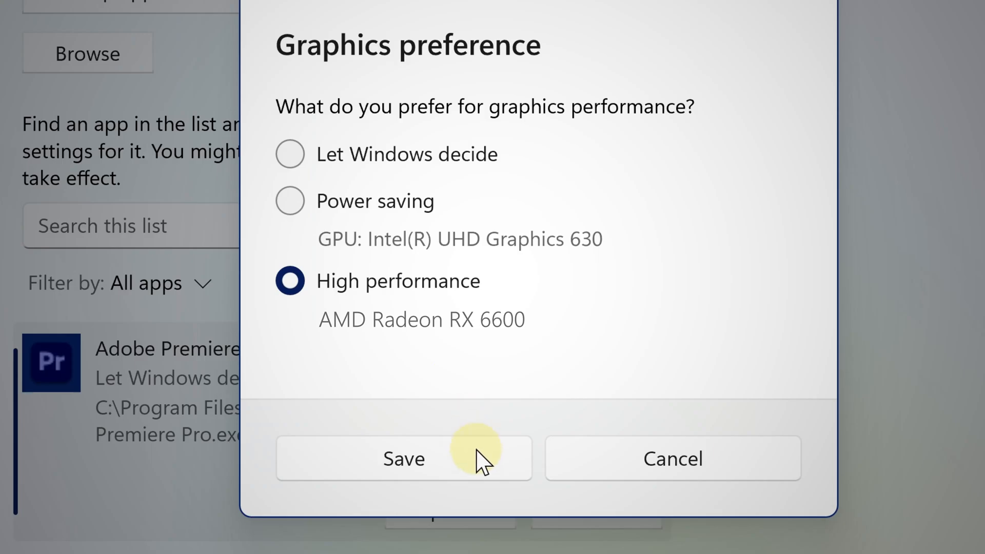
left_click(477, 457)
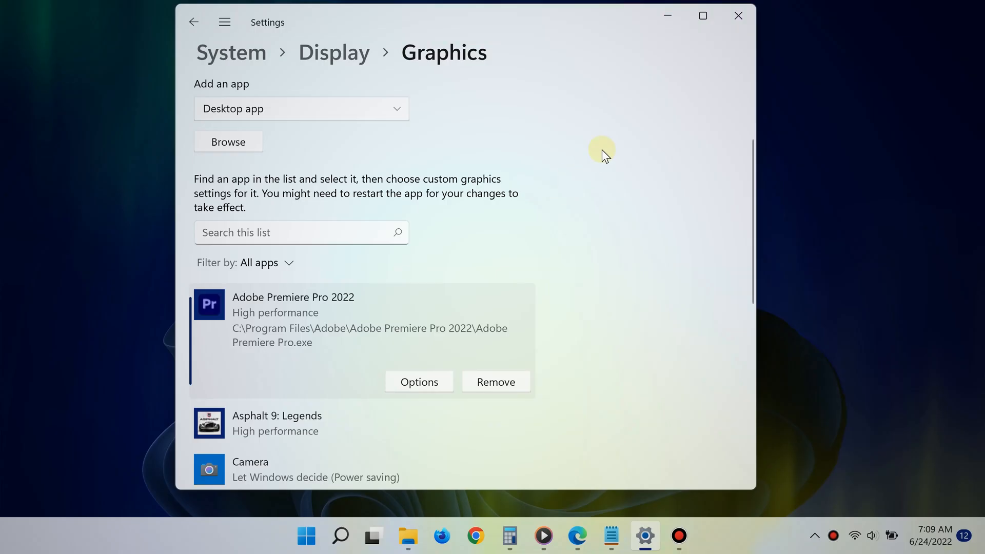
- Close Settings and show the desktop's expanded context menu listing AMD Radeon Software
left_click(738, 17)
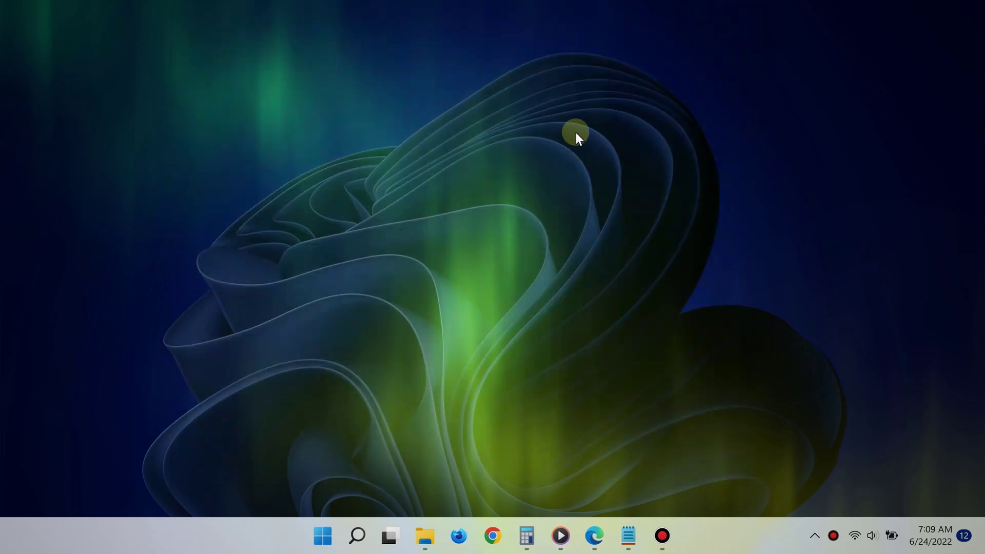
right_click(467, 176)
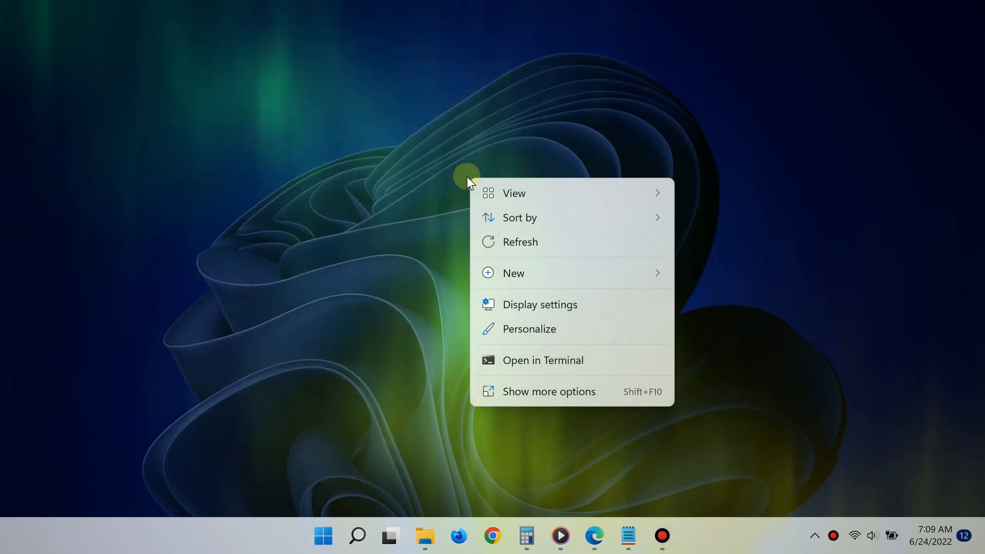
left_click(539, 396)
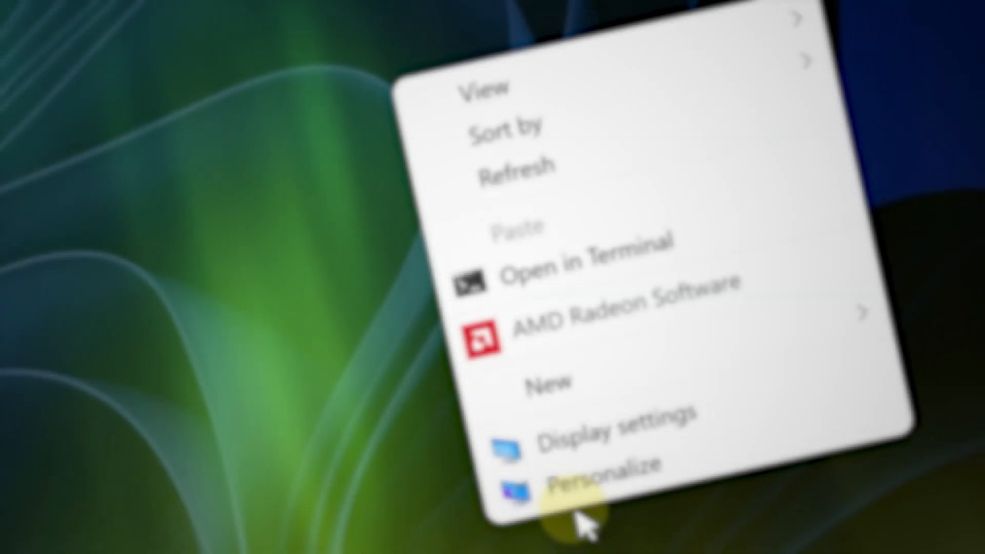